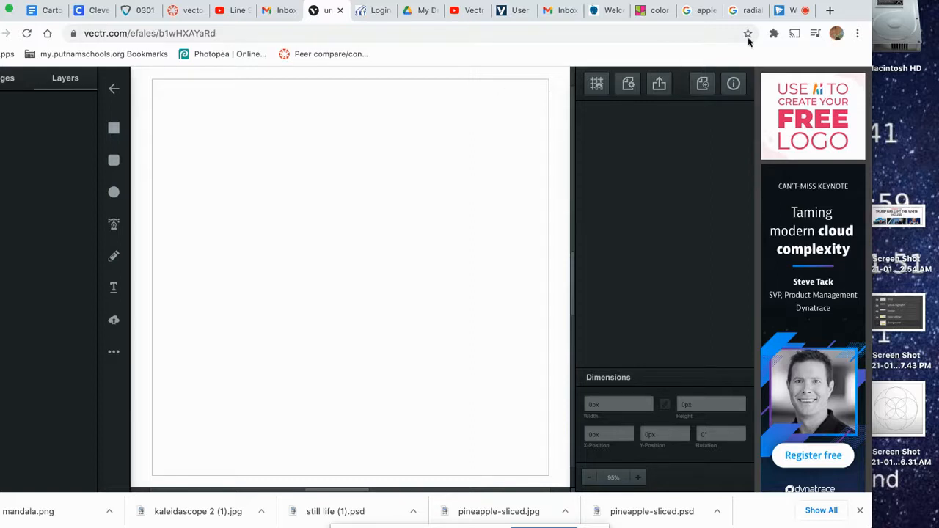
Draw a wide rectangle about 480 by 111 px and a rounded rectangle about 107 by 176 px overlapping its lower edge.
left_click_drag(853, 5, 908, 2)
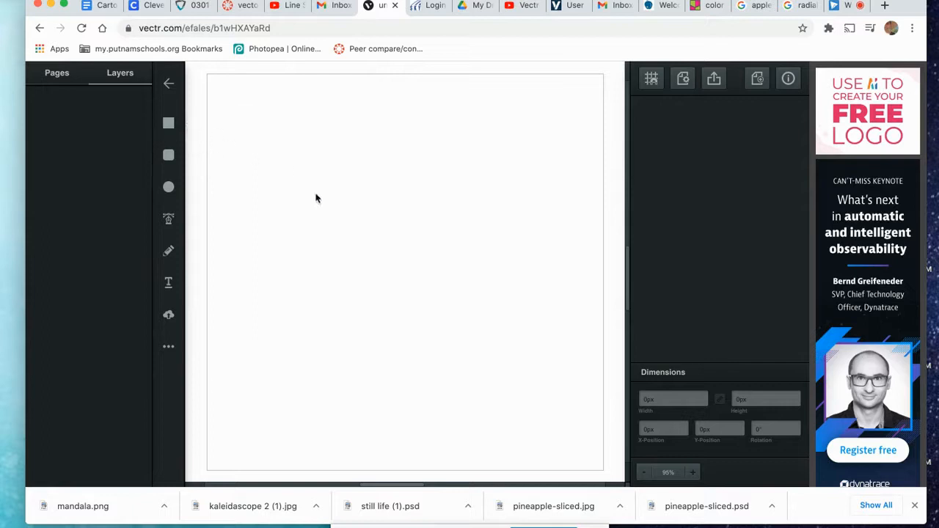
left_click(169, 125)
left_click_drag(232, 102, 529, 169)
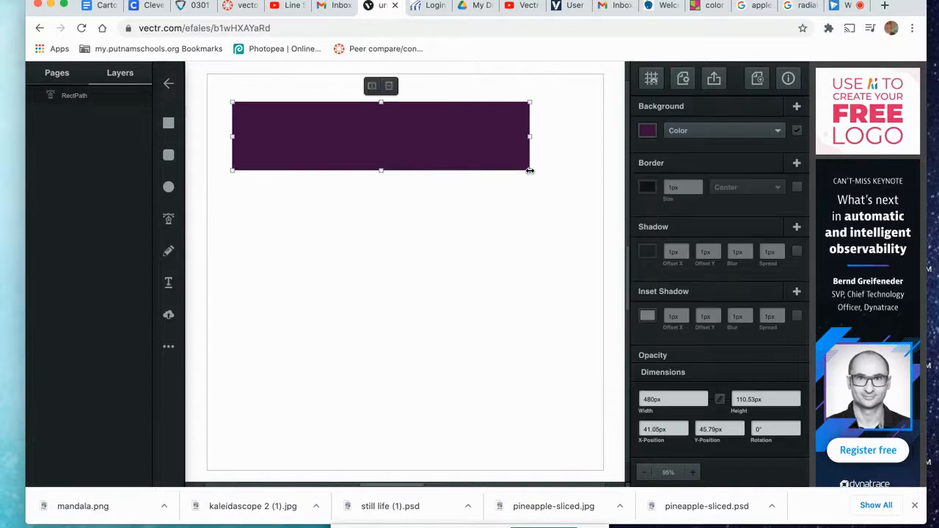
left_click(169, 155)
left_click_drag(271, 247, 337, 138)
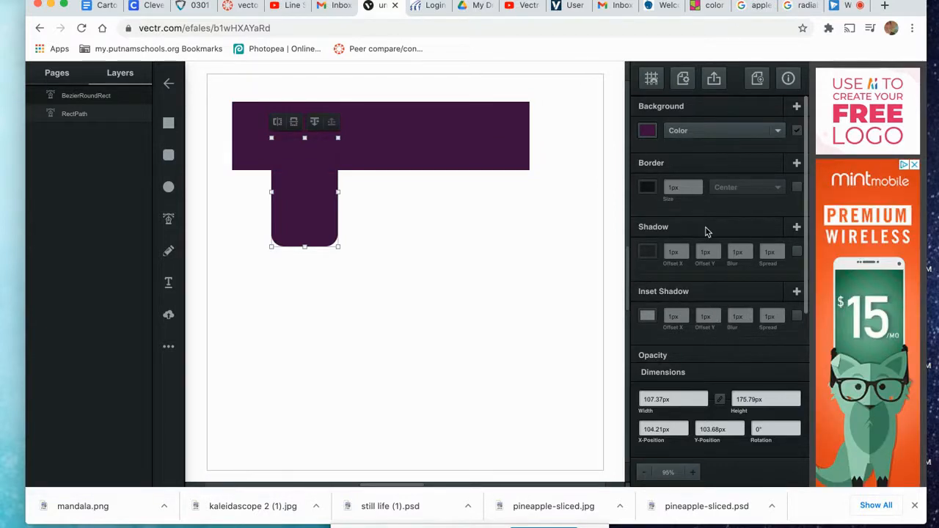
Fill the rounded rectangle with light pink #efbfef at 46% opacity.
left_click(647, 131)
left_click(518, 80)
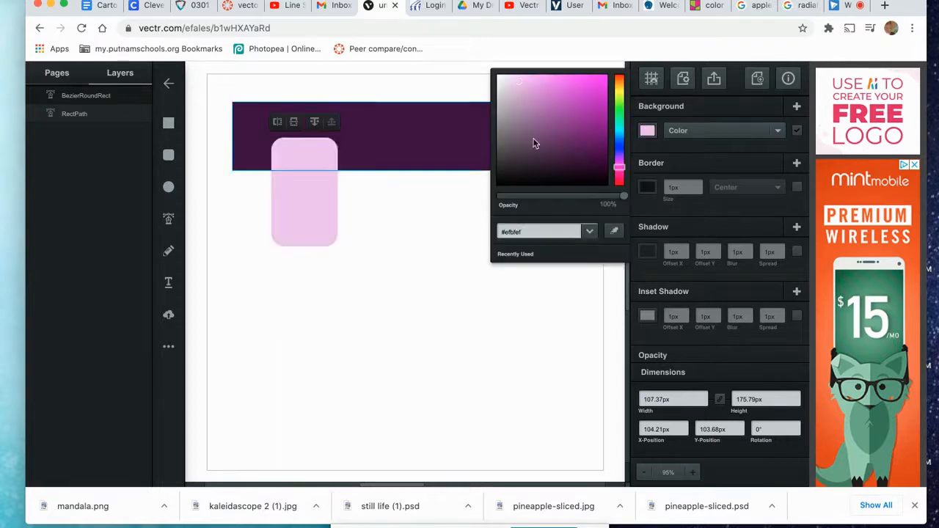
left_click(555, 197)
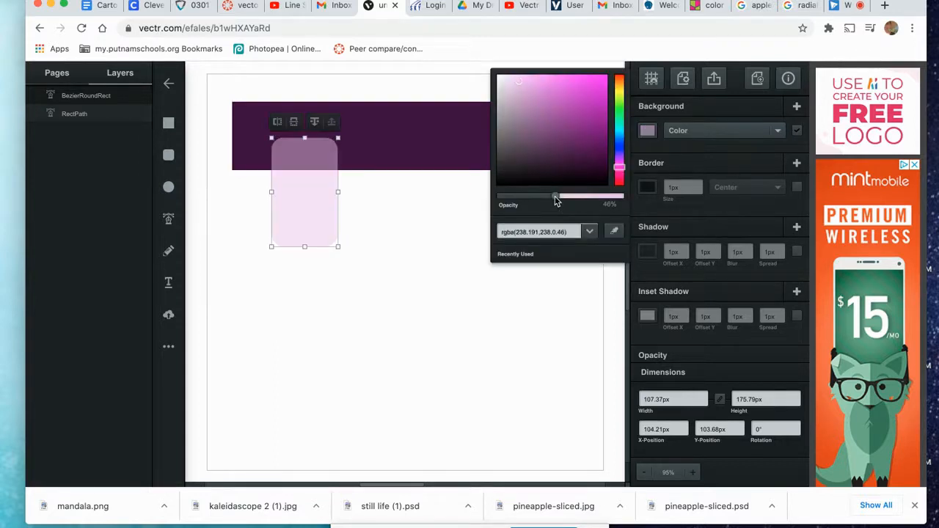
Give the rounded rectangle a centered black border 3 px thick.
left_click(647, 192)
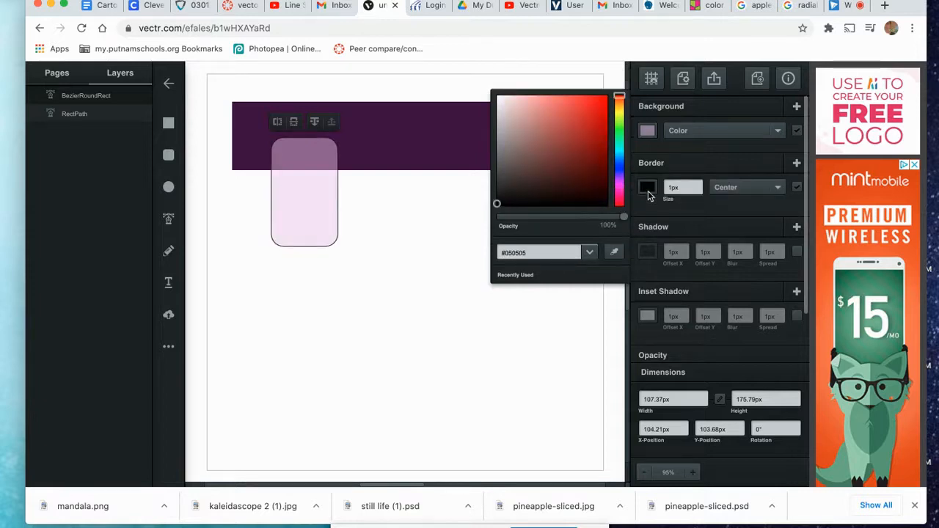
left_click(673, 189)
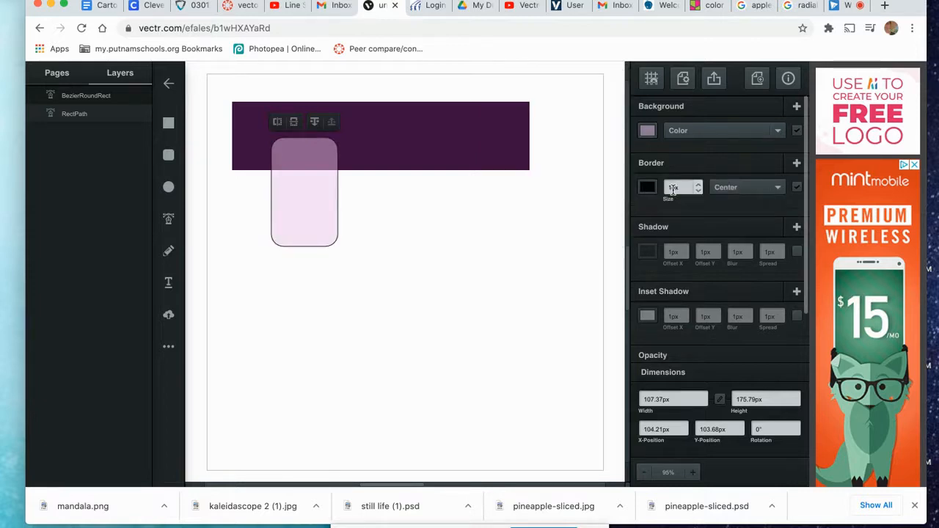
left_click(698, 185)
left_click(701, 186)
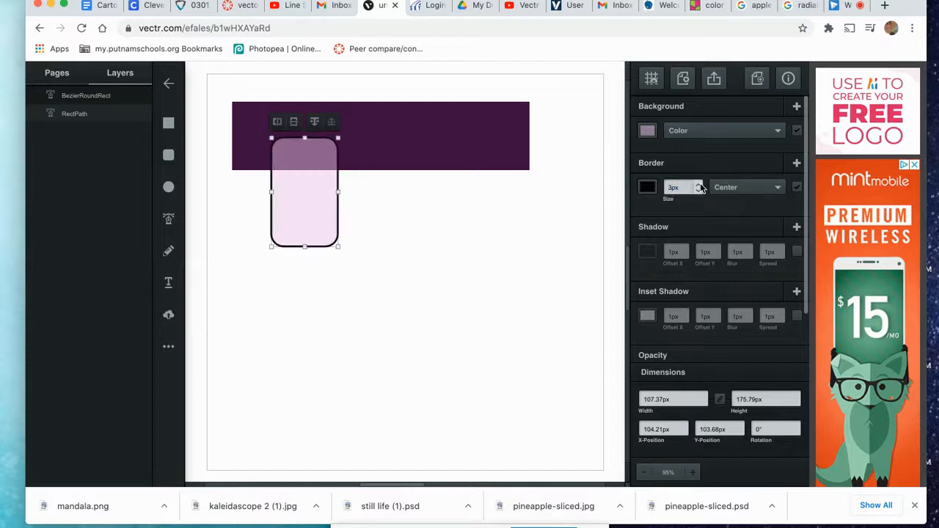
Draw a circle about 254 px across beside the rounded rectangle and fill it with light green #bfefd3 at 50% opacity.
left_click(170, 189)
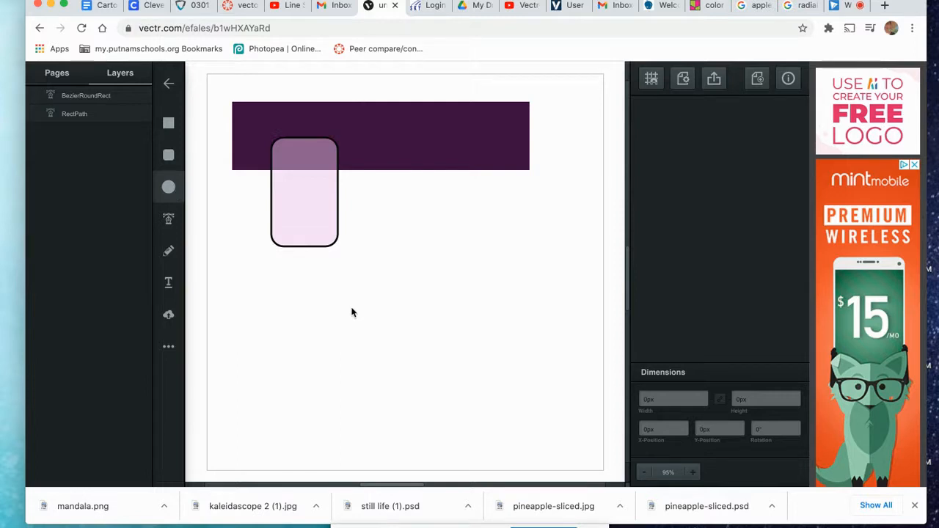
left_click_drag(352, 309, 493, 155)
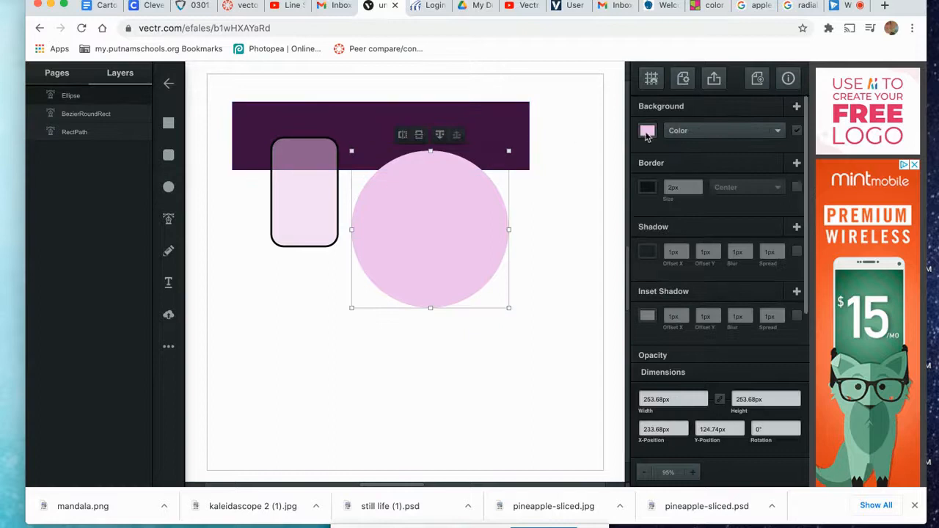
left_click(646, 130)
left_click(617, 118)
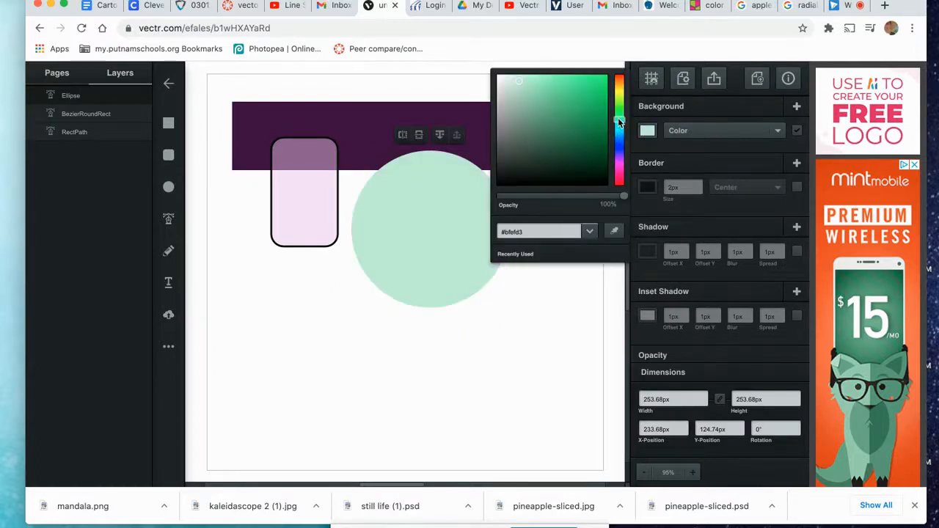
left_click(559, 196)
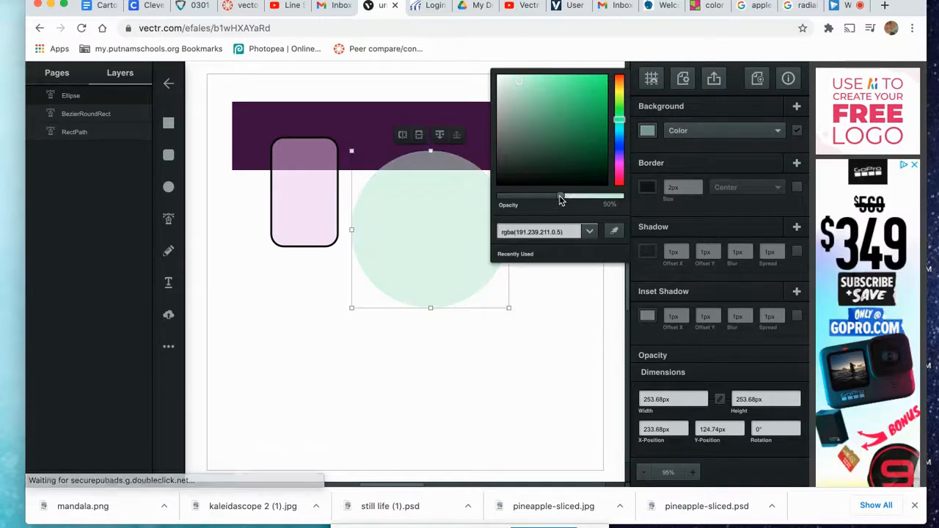
Resize the green circle proportionally to a width of 150 px.
double_click(654, 401)
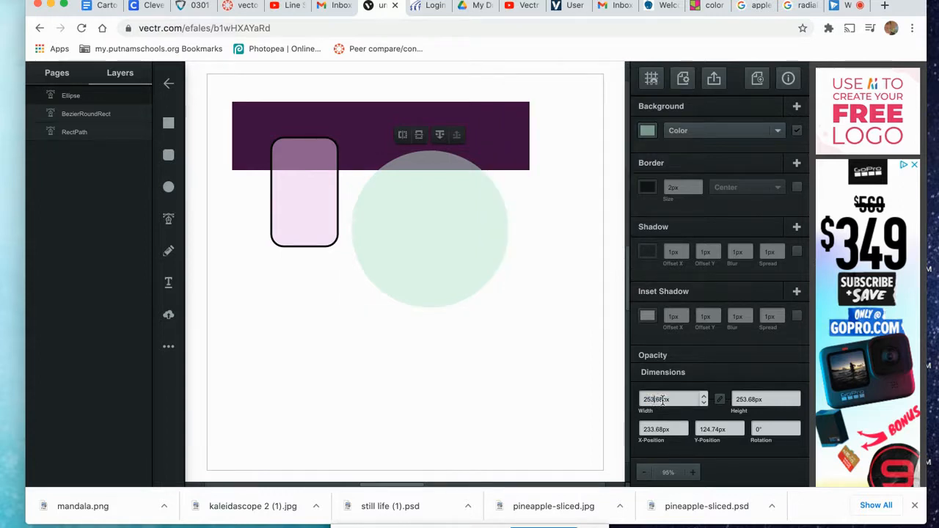
type("2")
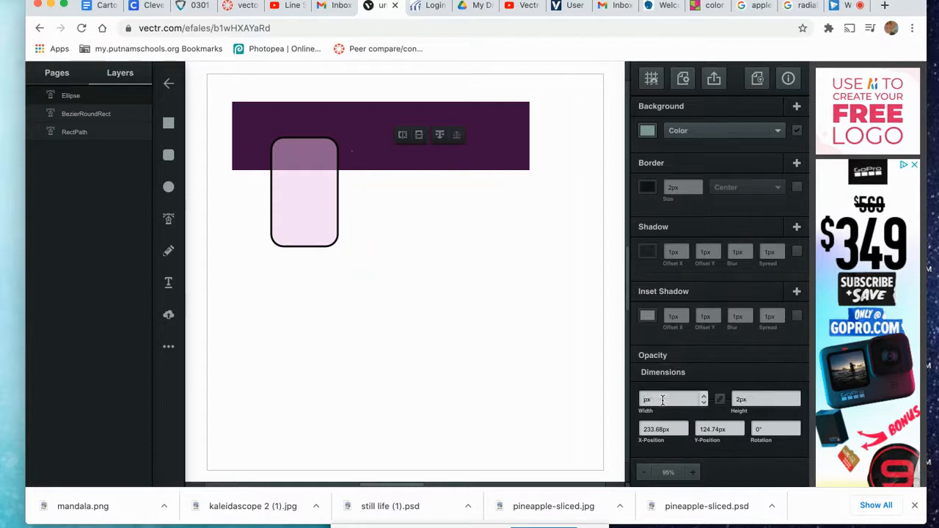
type("0")
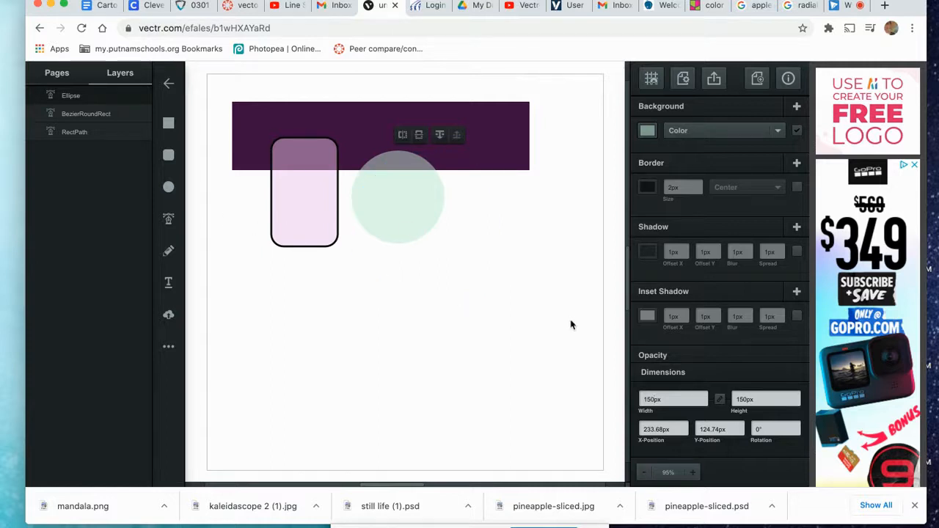
Unlock the circle's proportions and set its height to 300 px to stretch it into a tall ellipse.
left_click(722, 402)
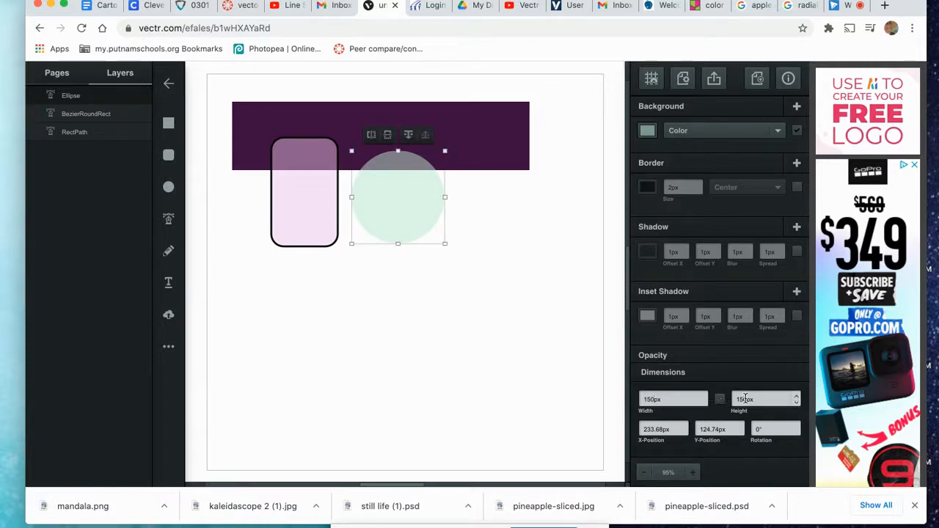
left_click(746, 399)
key("BackSpace")
key("BackSpace")
key("BackSpace")
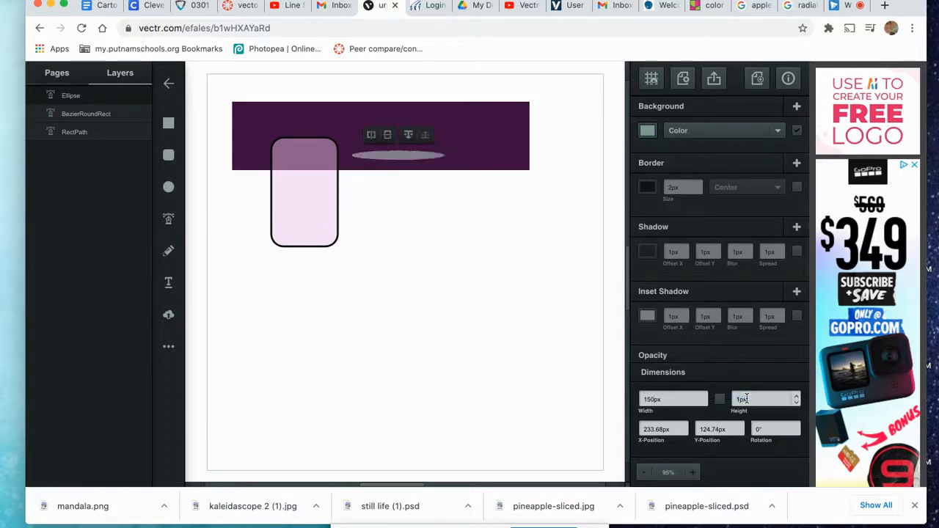
type("300")
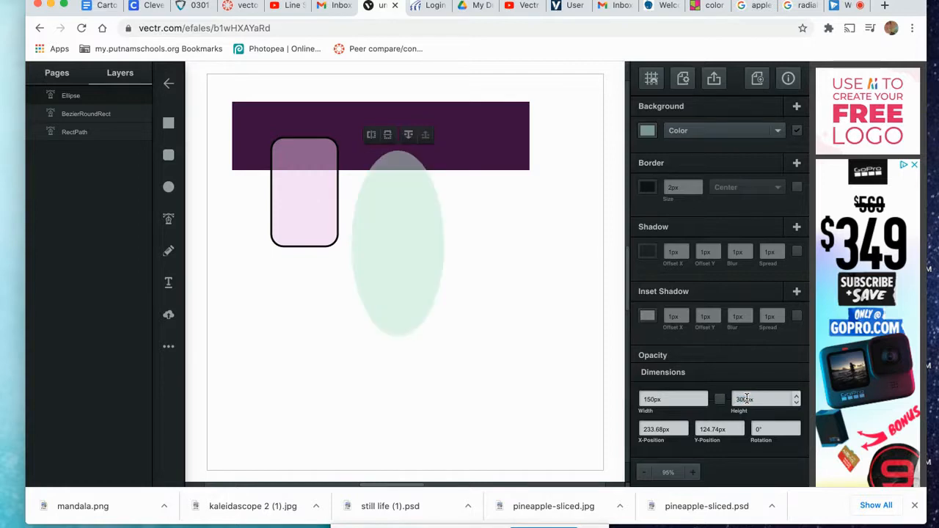
left_click(716, 368)
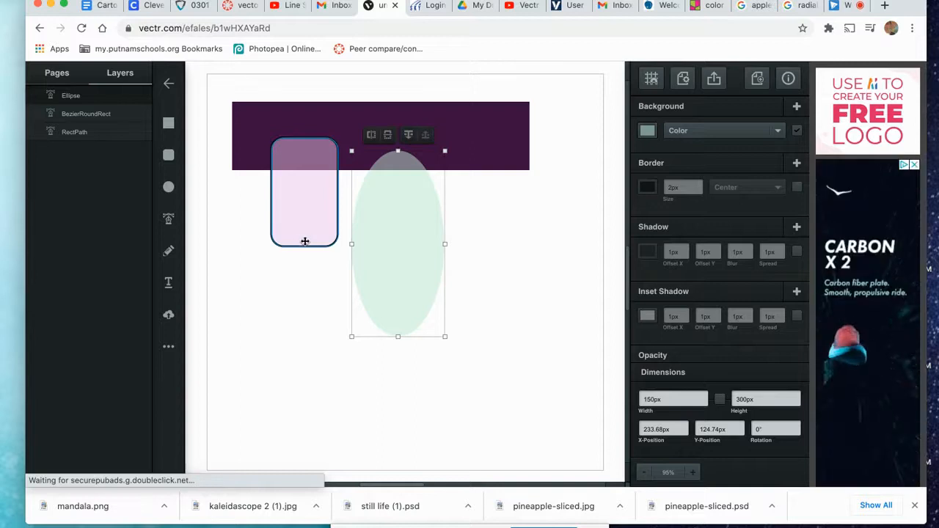
Draw a closed path about 172 by 219 px with the Pen tool below the rounded rectangle, mixing straight and curved segments.
left_click(157, 224)
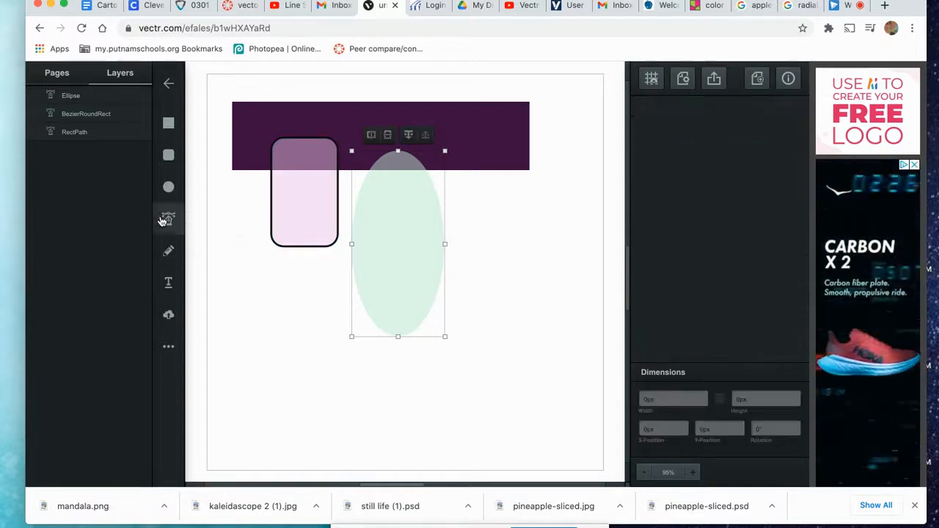
left_click(235, 247)
left_click(313, 321)
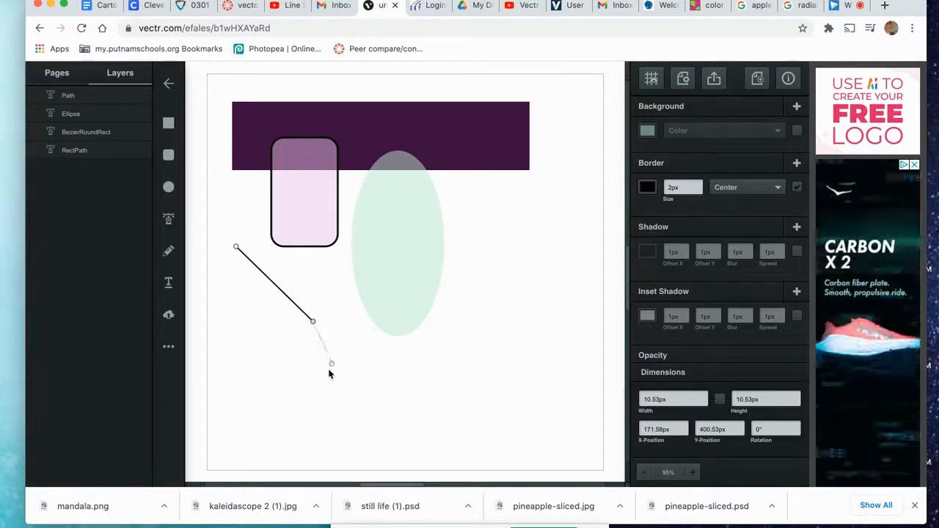
left_click_drag(273, 377, 242, 359)
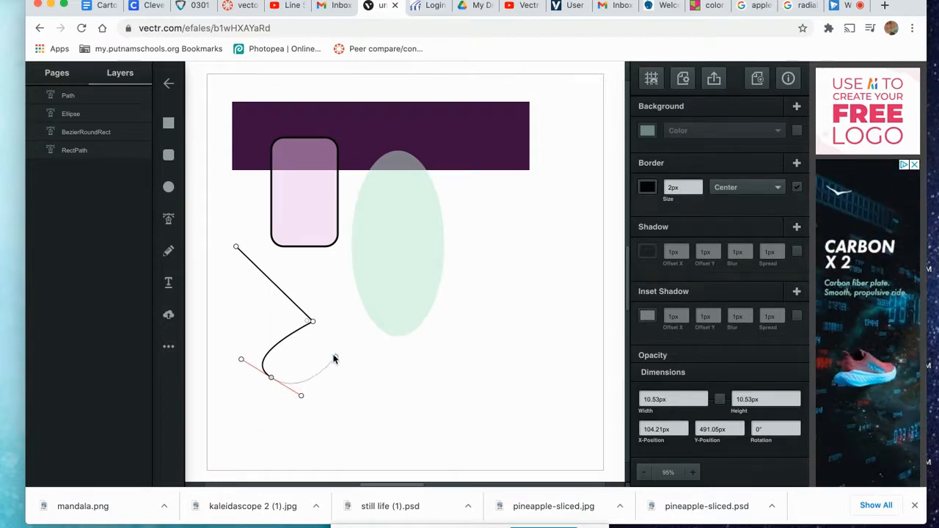
left_click_drag(327, 342, 341, 319)
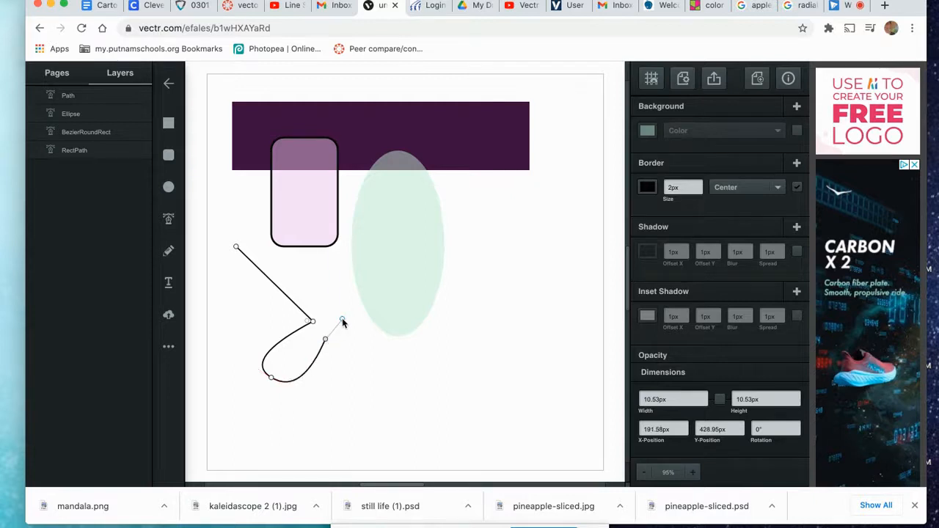
left_click(237, 247)
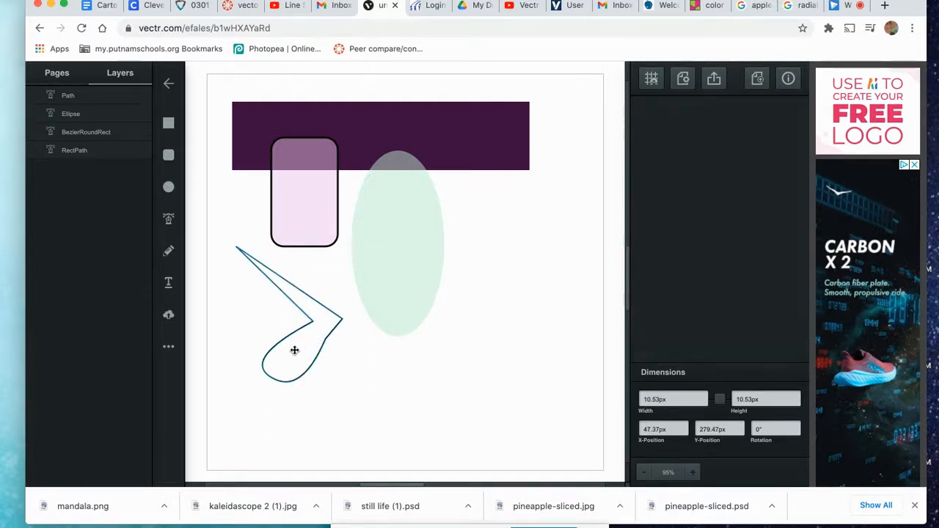
Try flipping the closed path vertically and horizontally, returning it to its original orientation.
left_click(305, 294)
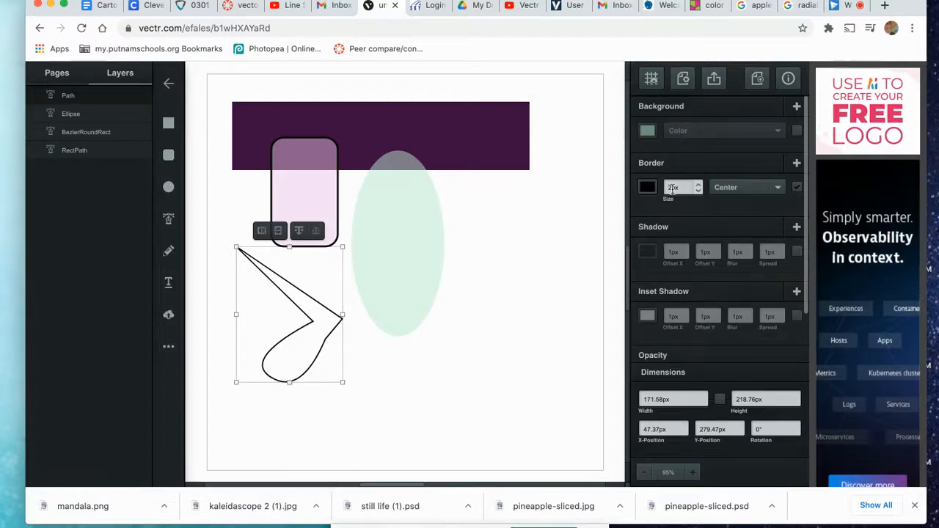
left_click(278, 231)
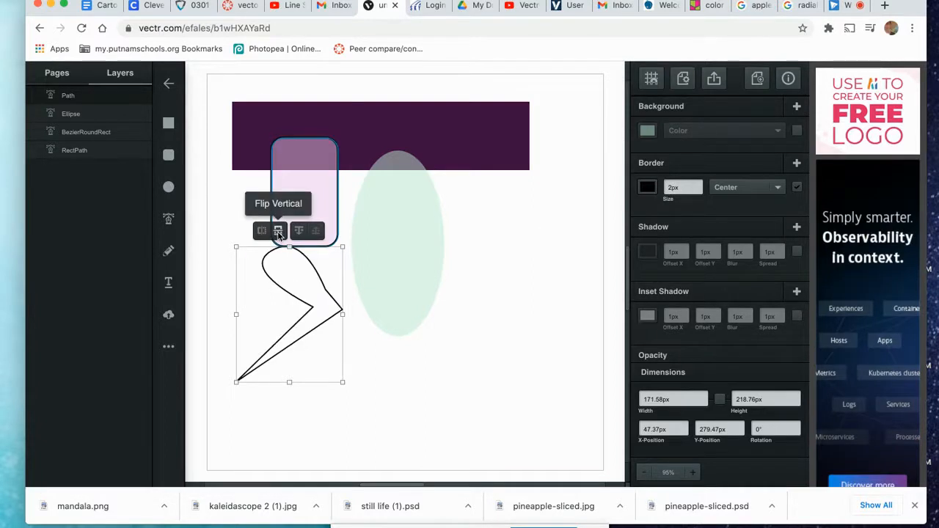
left_click(278, 234)
left_click(261, 233)
left_click(261, 232)
left_click(296, 232)
left_click(297, 232)
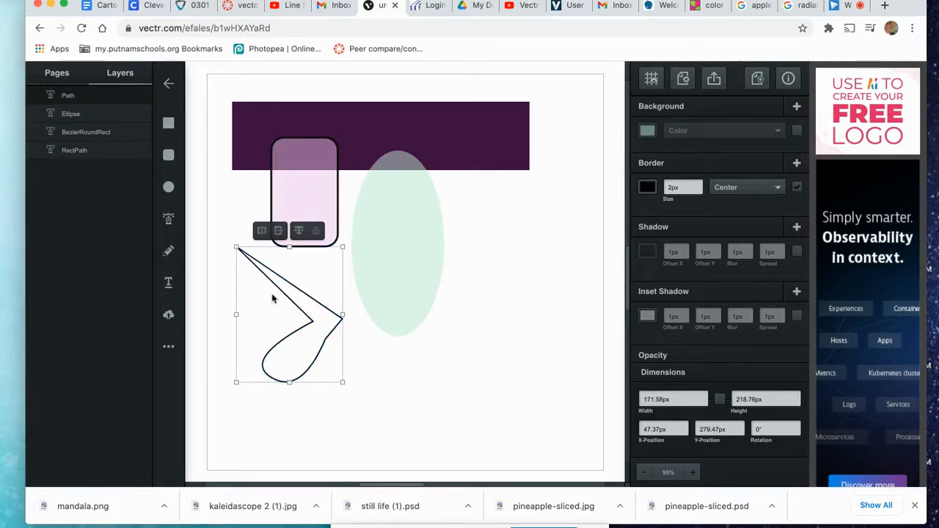
Move the closed path over the purple rectangle's right end and combine the two shapes with the Exclude operation.
left_click_drag(292, 293, 496, 132)
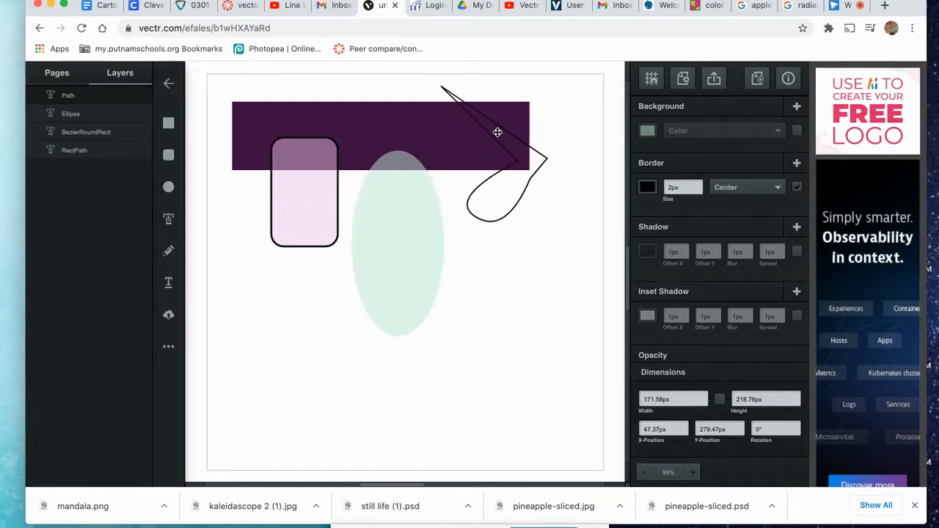
left_click(405, 129, "shift")
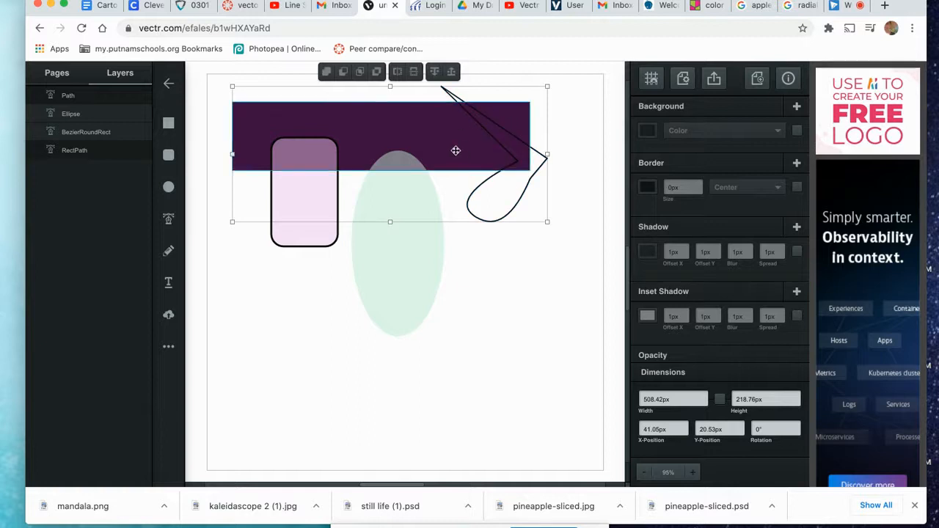
left_click(327, 73)
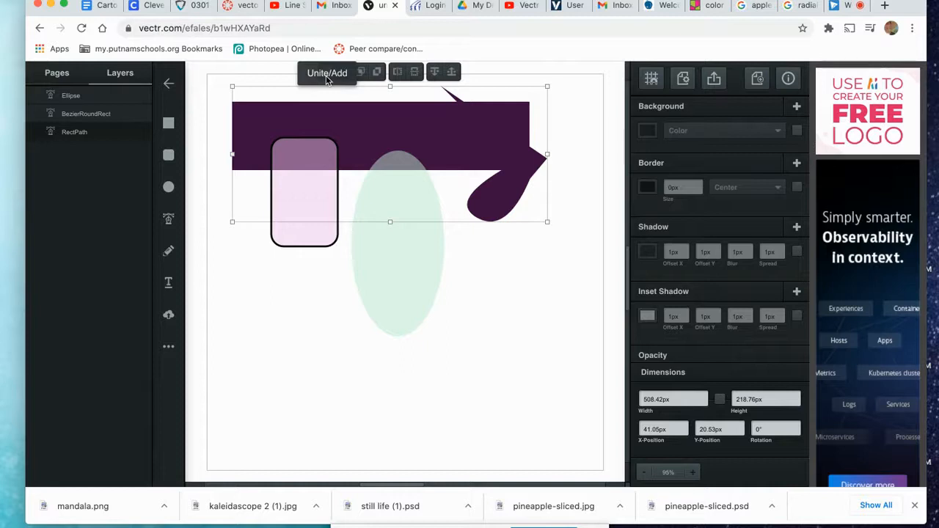
left_click(344, 78)
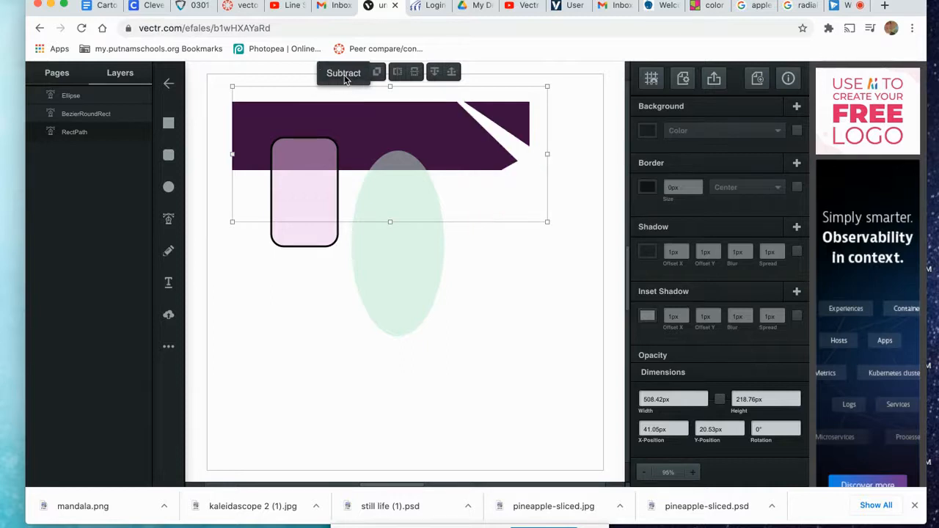
left_click(359, 79)
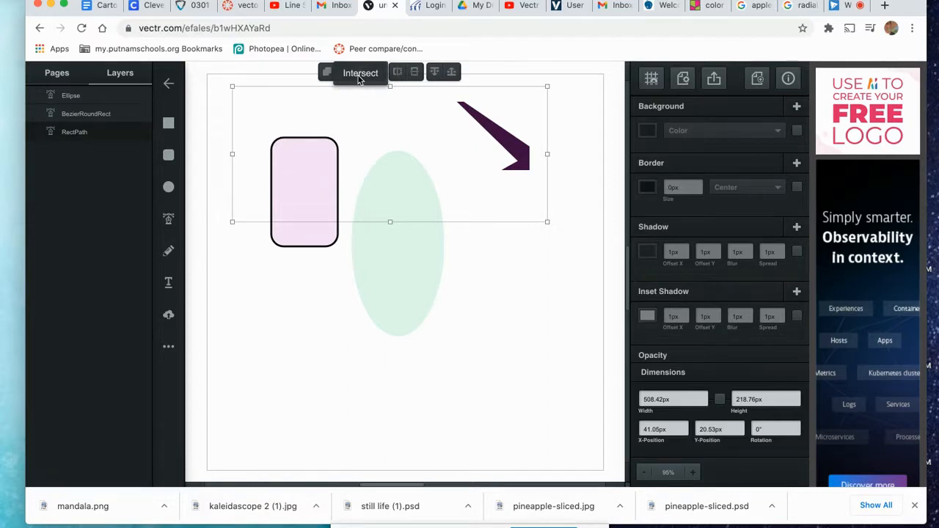
left_click(371, 78)
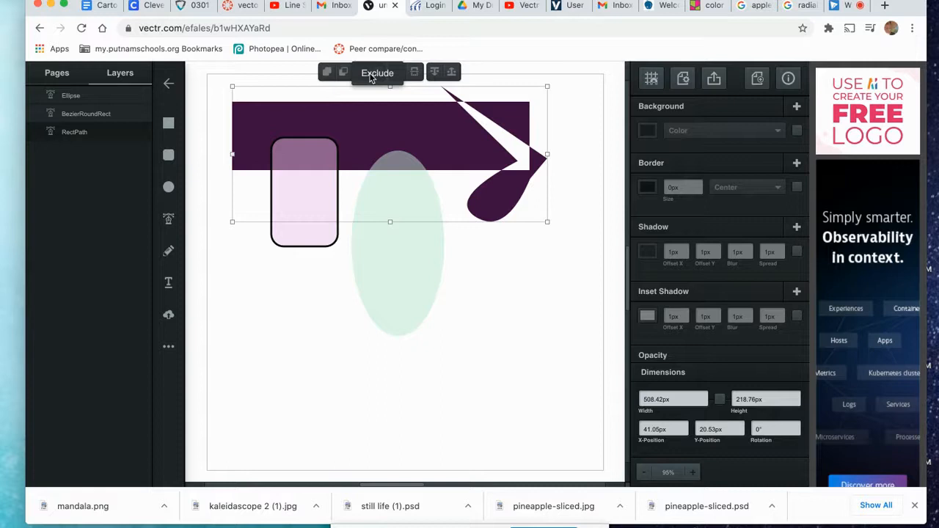
left_click(372, 77)
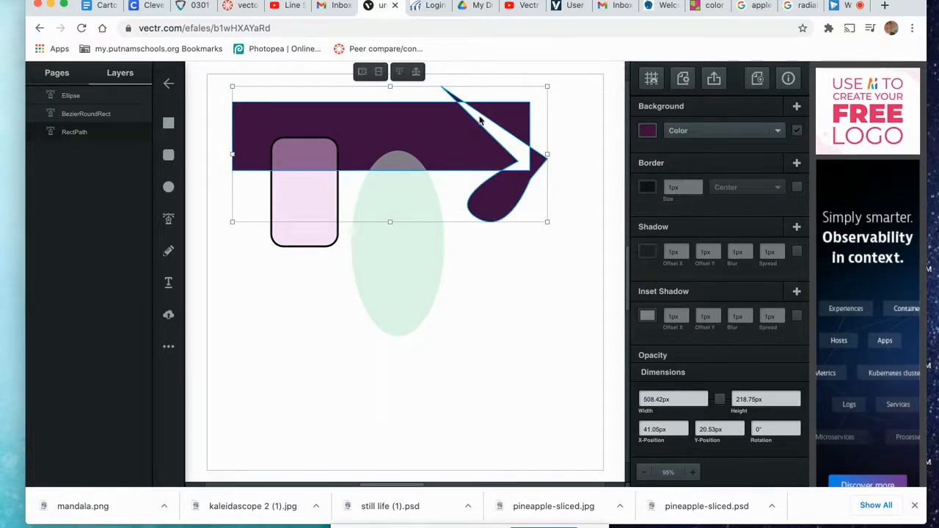
left_click(478, 274)
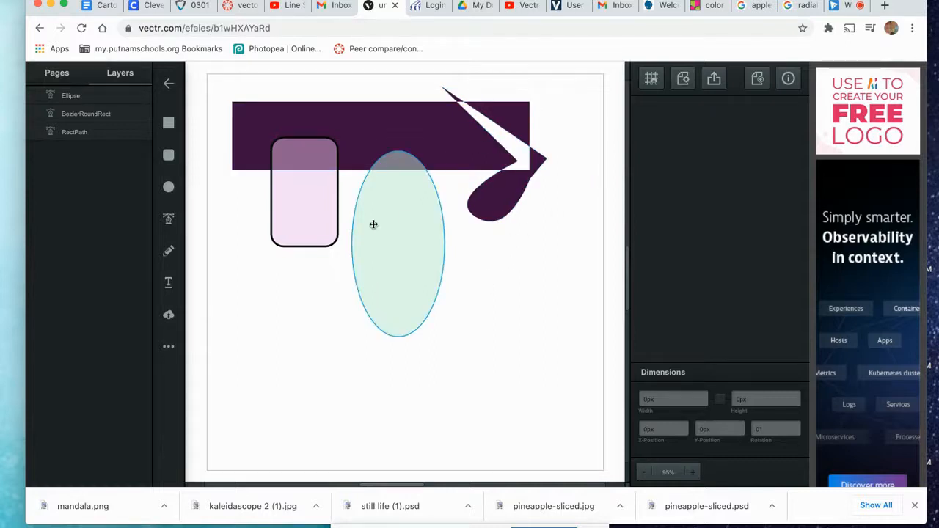
Turn off the combined purple shape's background fill and enable a 1 px centered black border.
left_click(506, 183)
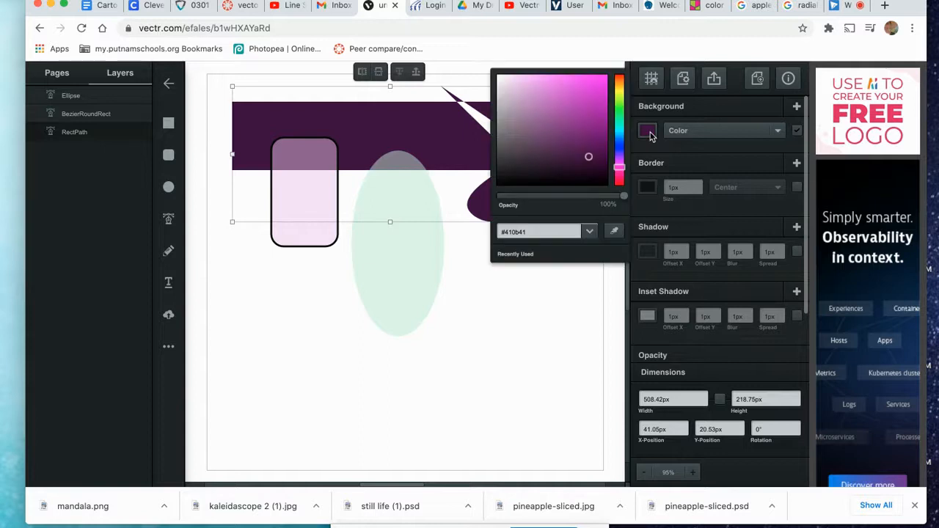
left_click(724, 156)
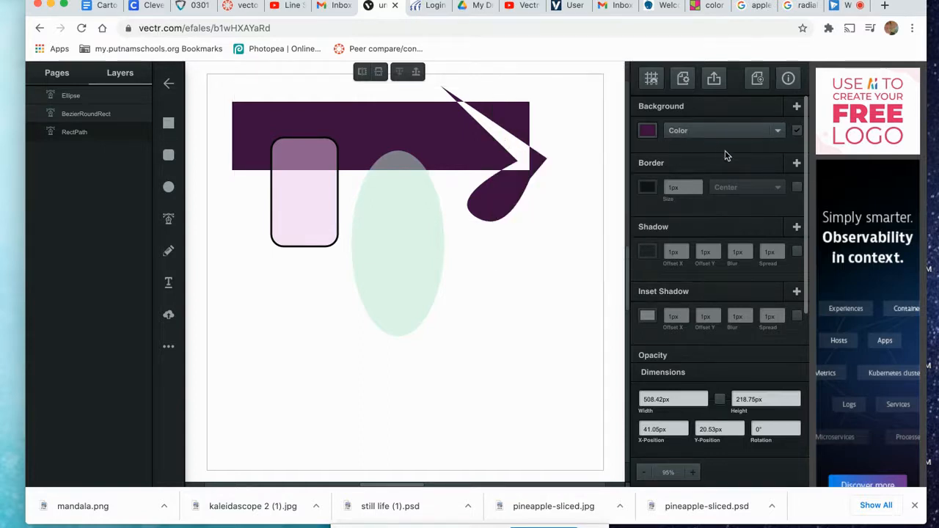
left_click(796, 129)
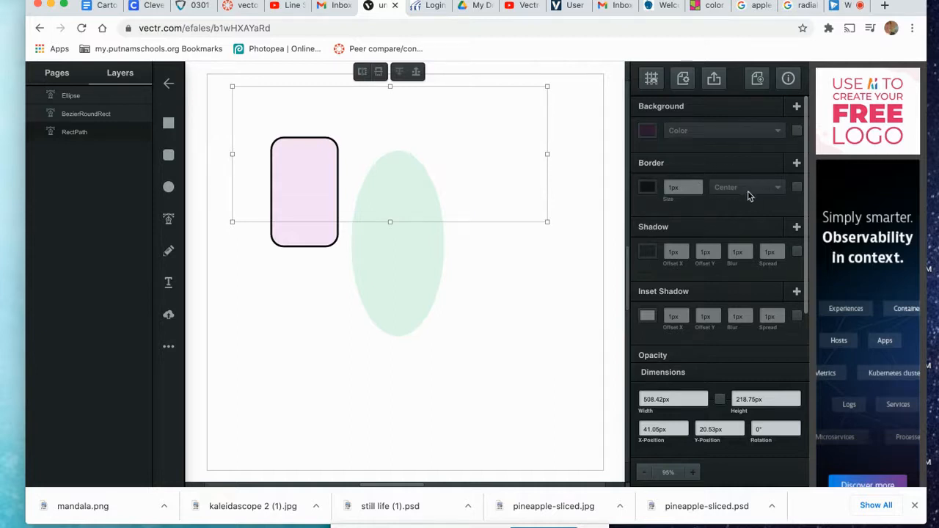
left_click(796, 188)
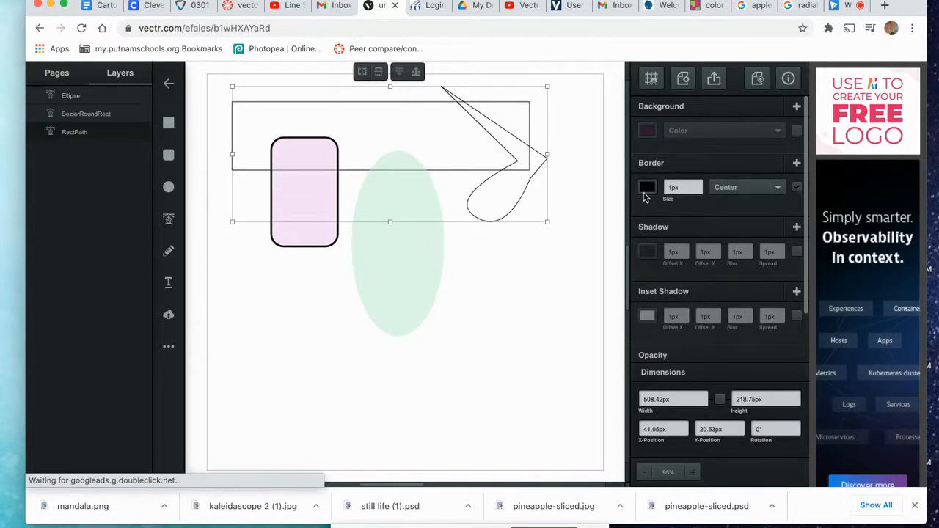
Move the green ellipse up over the curved path at the outlined shape's right end and deselect it.
left_click(386, 265)
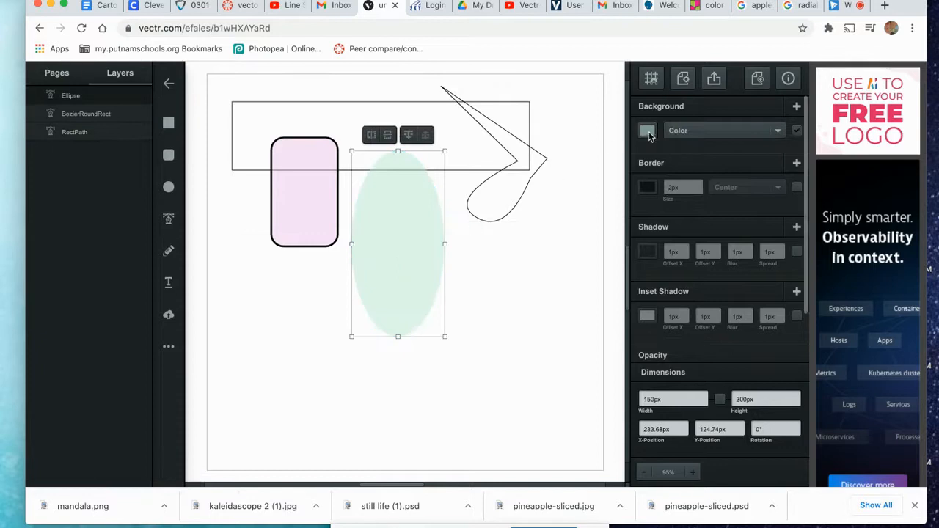
left_click_drag(384, 283, 484, 228)
left_click(401, 298)
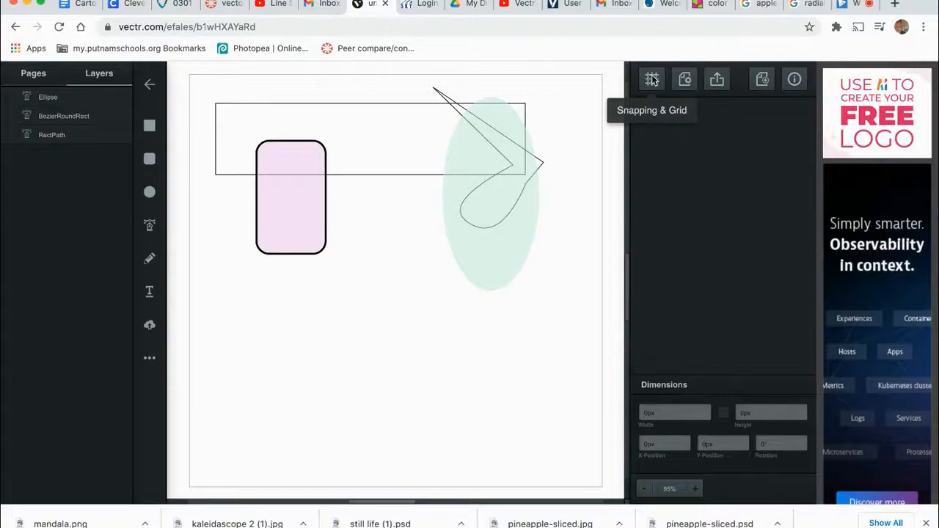
Check the Snapping & Grid options and move the rounded rectangle flush with the outlined shape's left edge, at about X 41 px, Y 77 px.
left_click(651, 79)
left_click(651, 110)
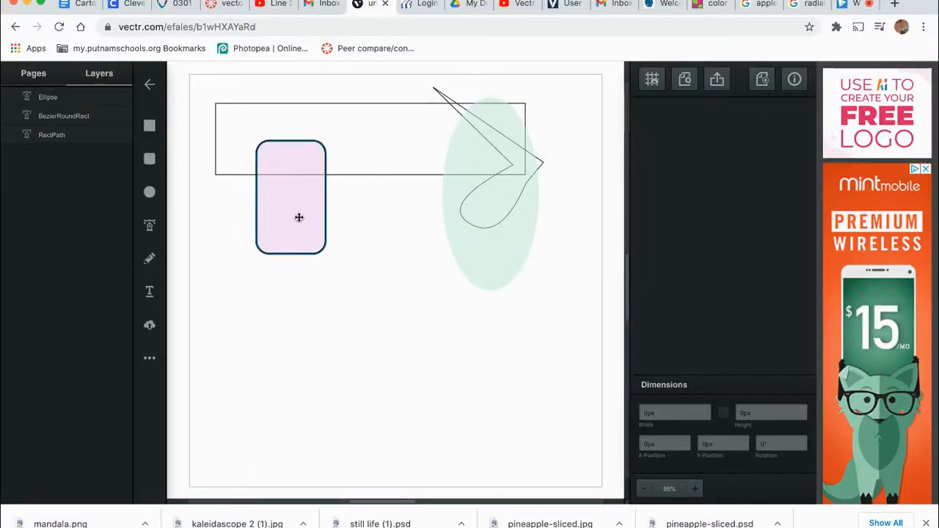
left_click_drag(299, 217, 258, 200)
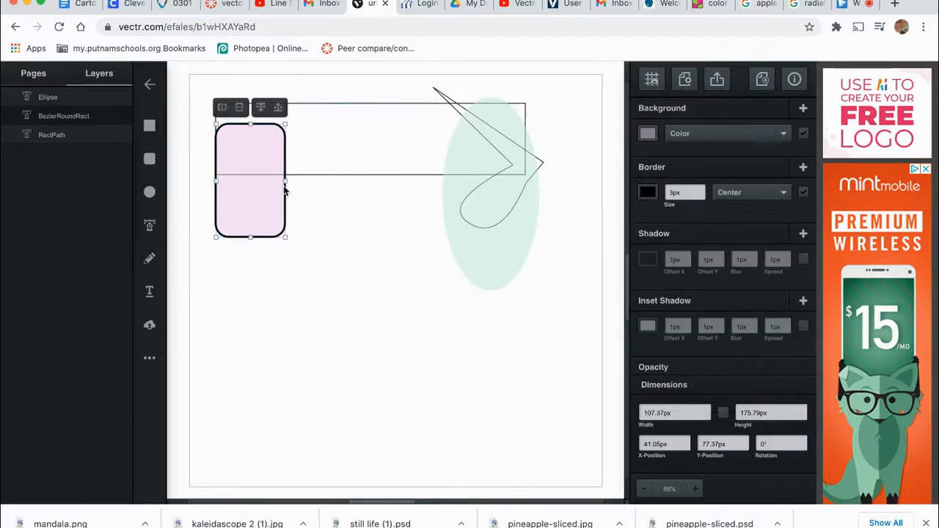
Review the page's export preview with its format, size, download and print options, and return to the drawing.
left_click(718, 79)
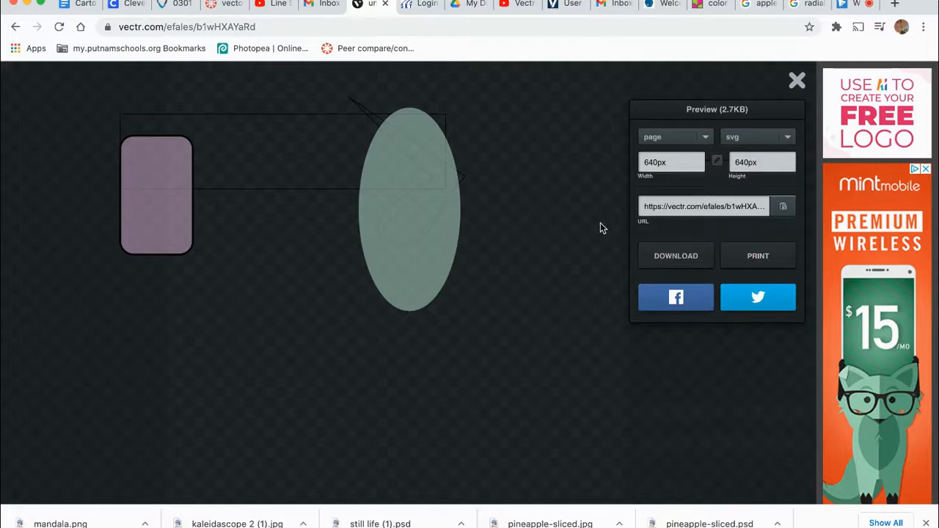
left_click(799, 80)
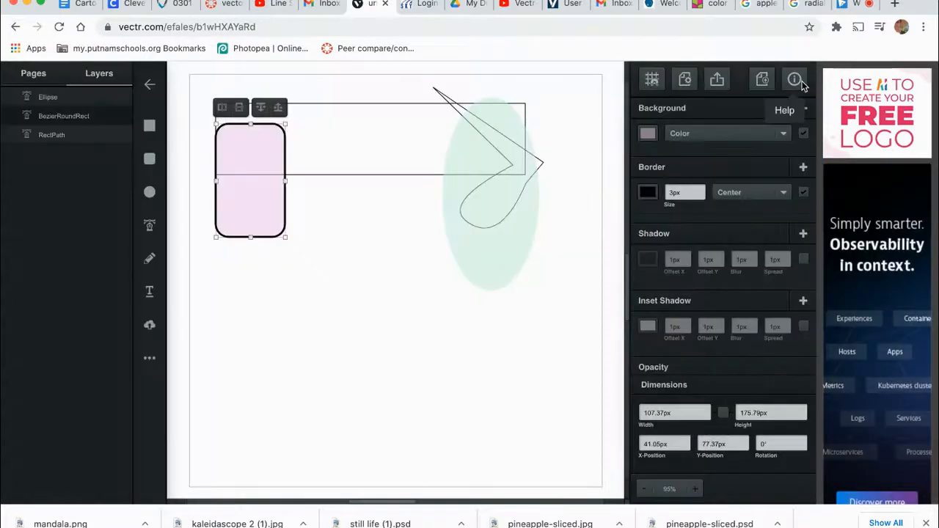
left_click(718, 79)
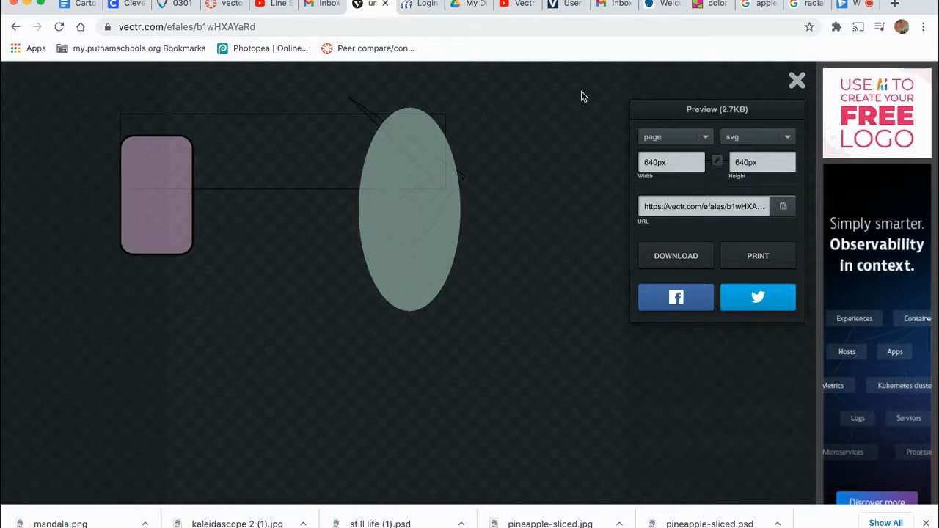
left_click(798, 82)
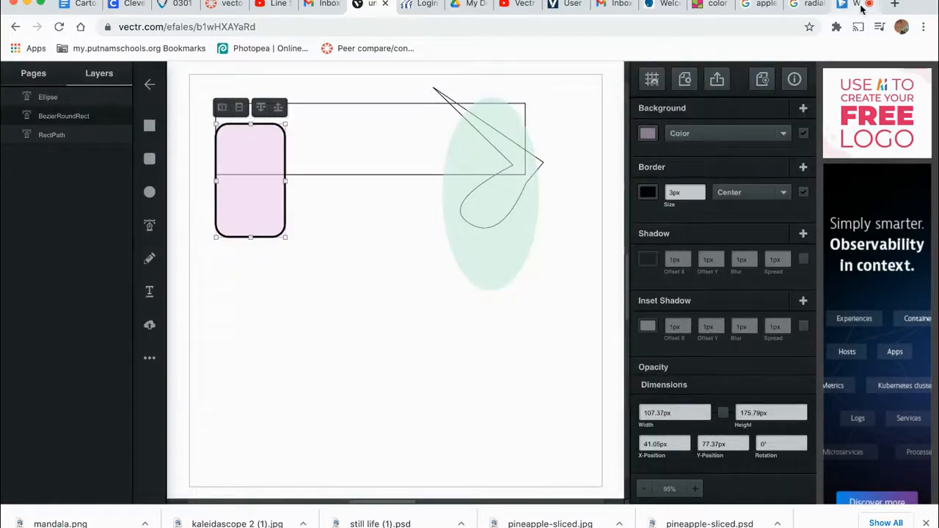